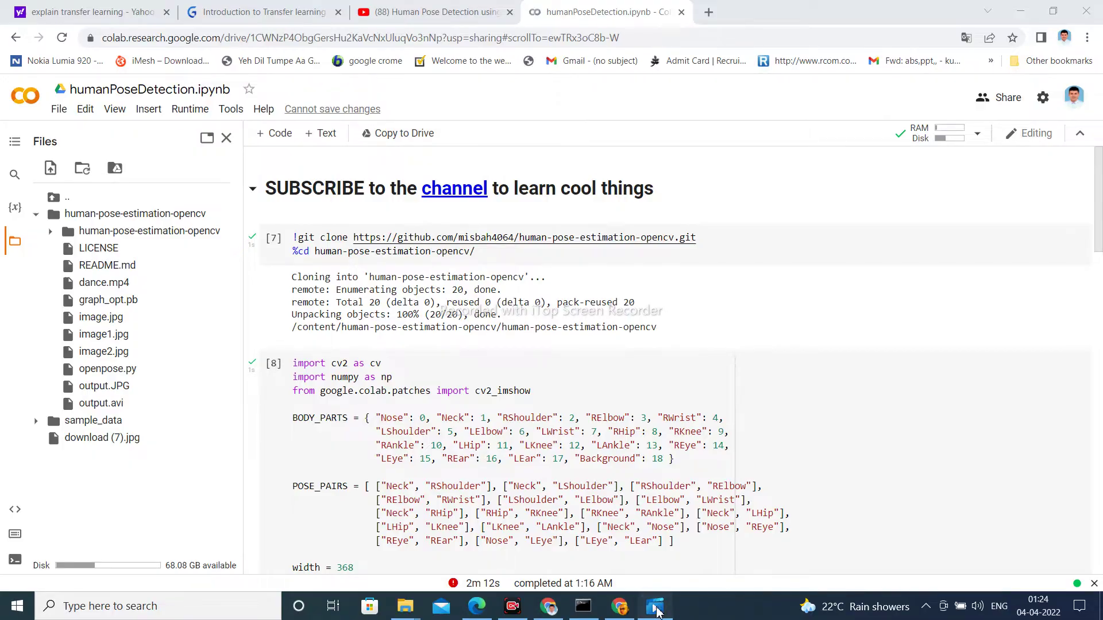
- Review the processed output video, then rerun the git clone and poseDetector setup cells
click(655, 606)
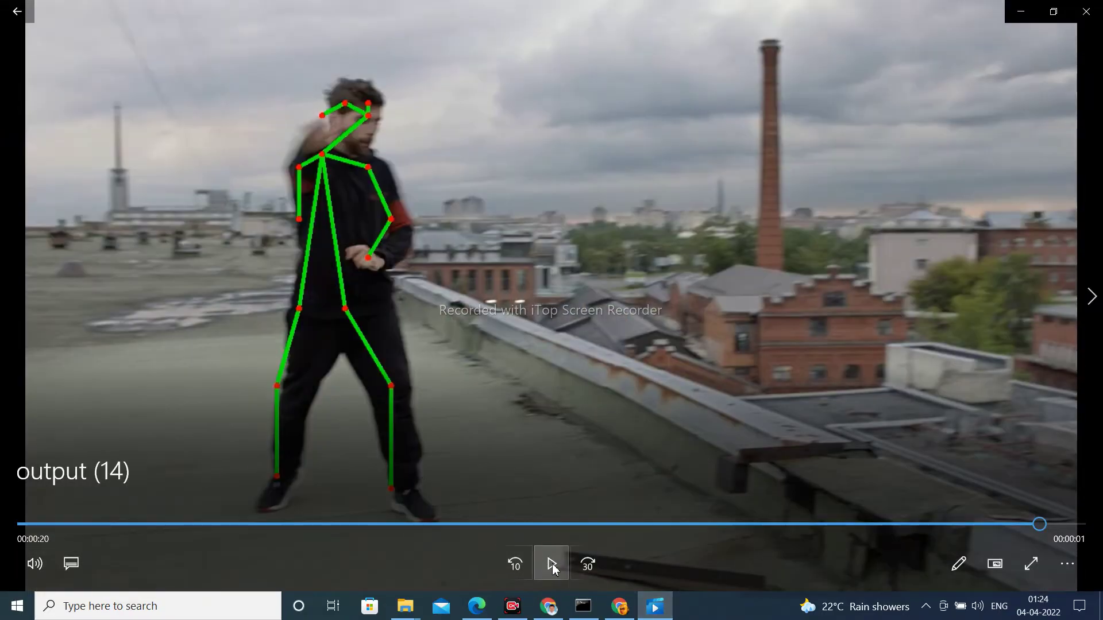
click(551, 563)
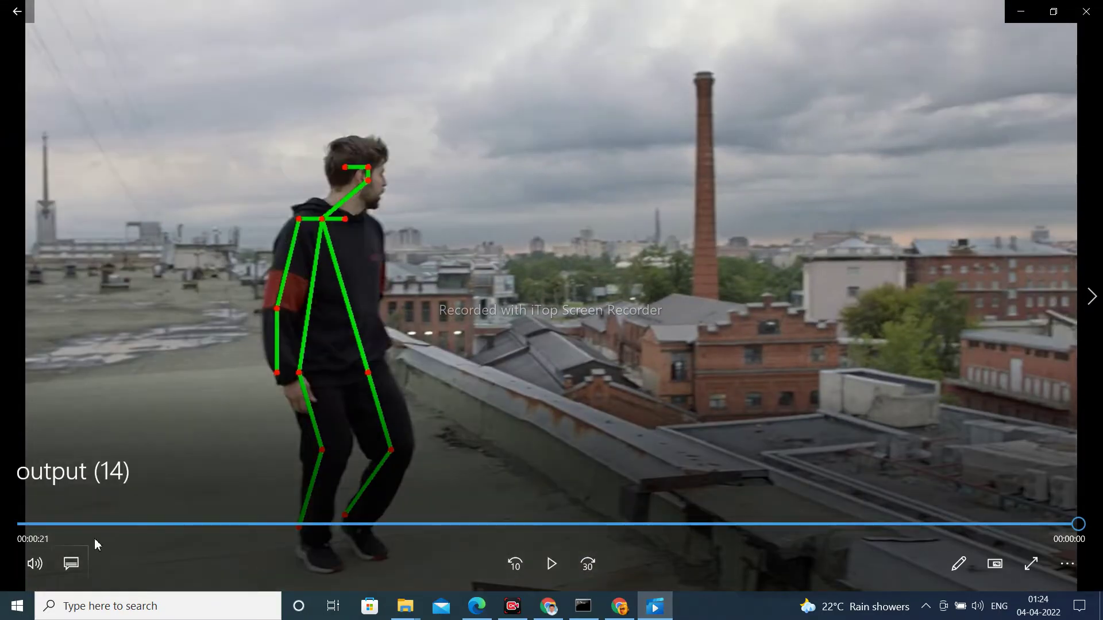
click(549, 563)
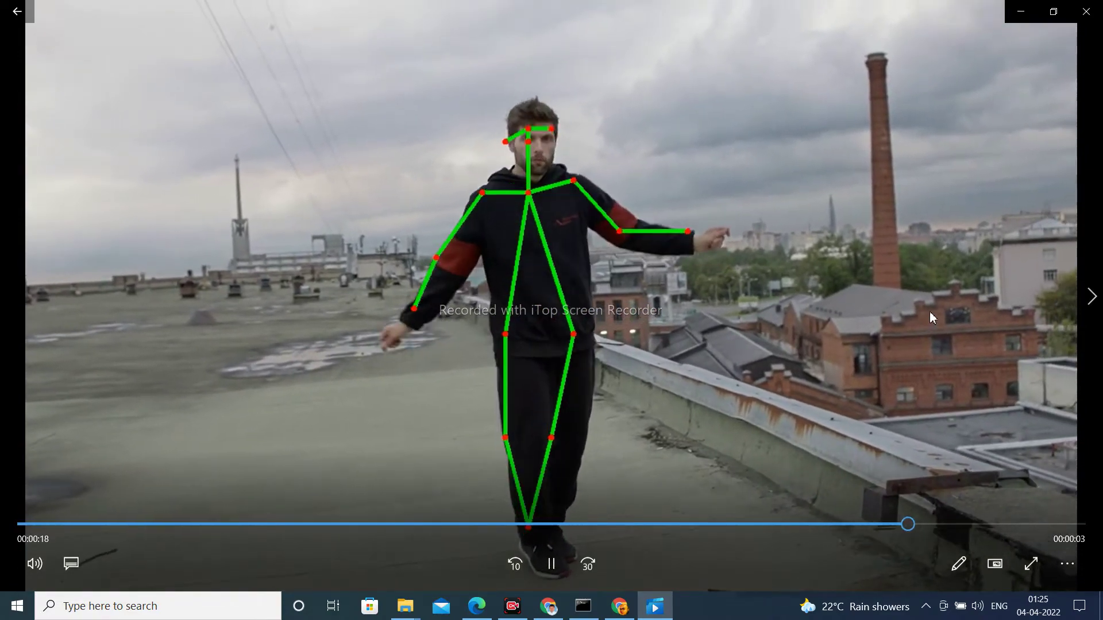
click(1022, 12)
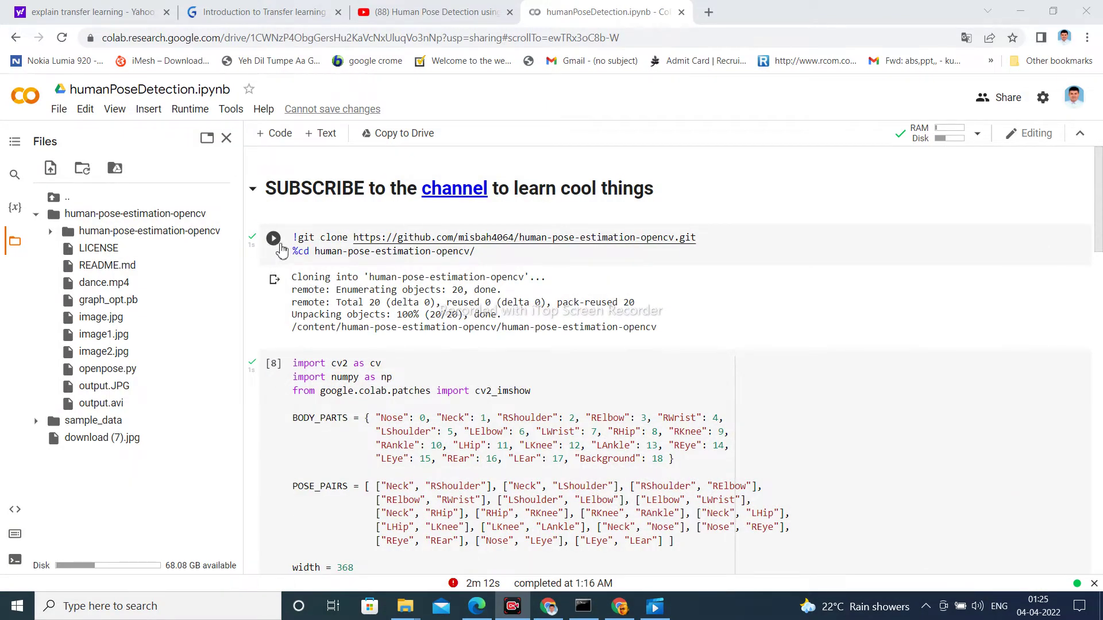
click(273, 239)
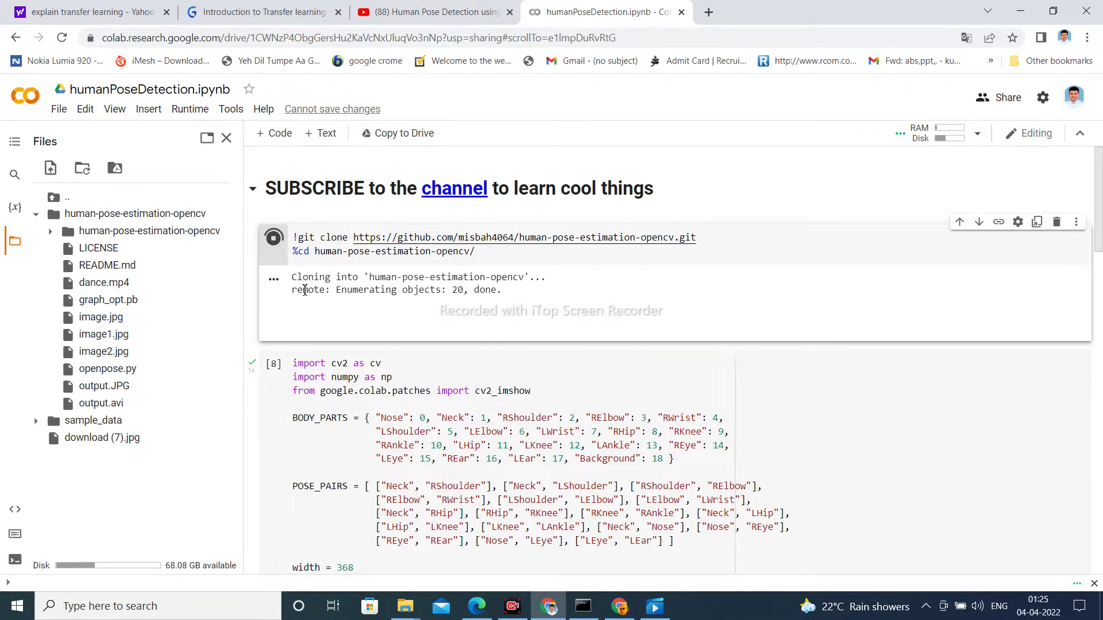
click(273, 364)
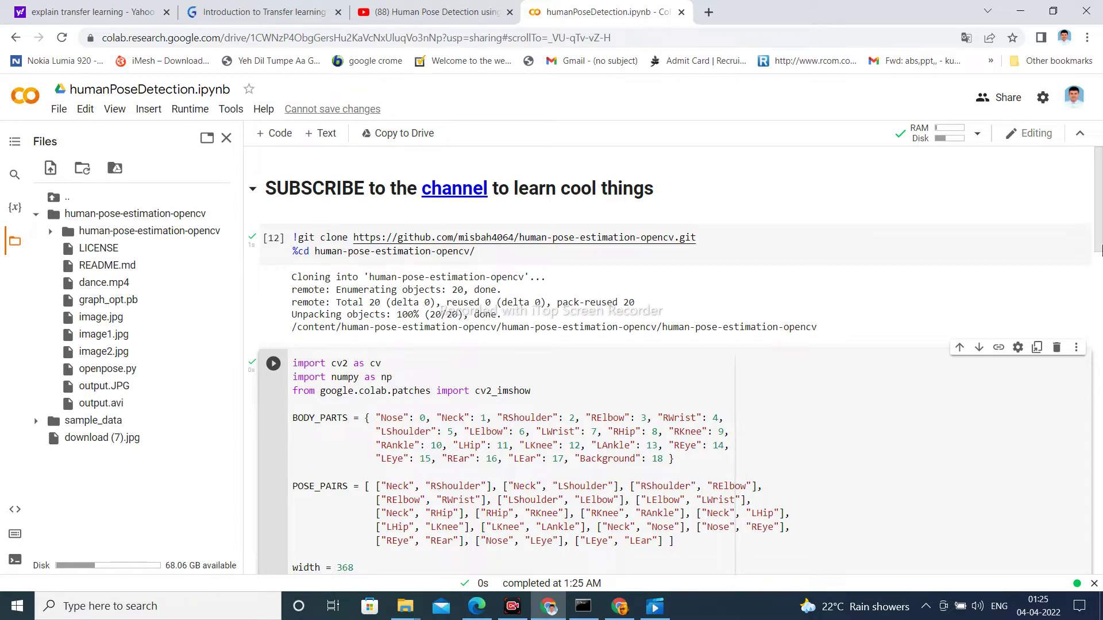
scroll(1100, 204, down, 2)
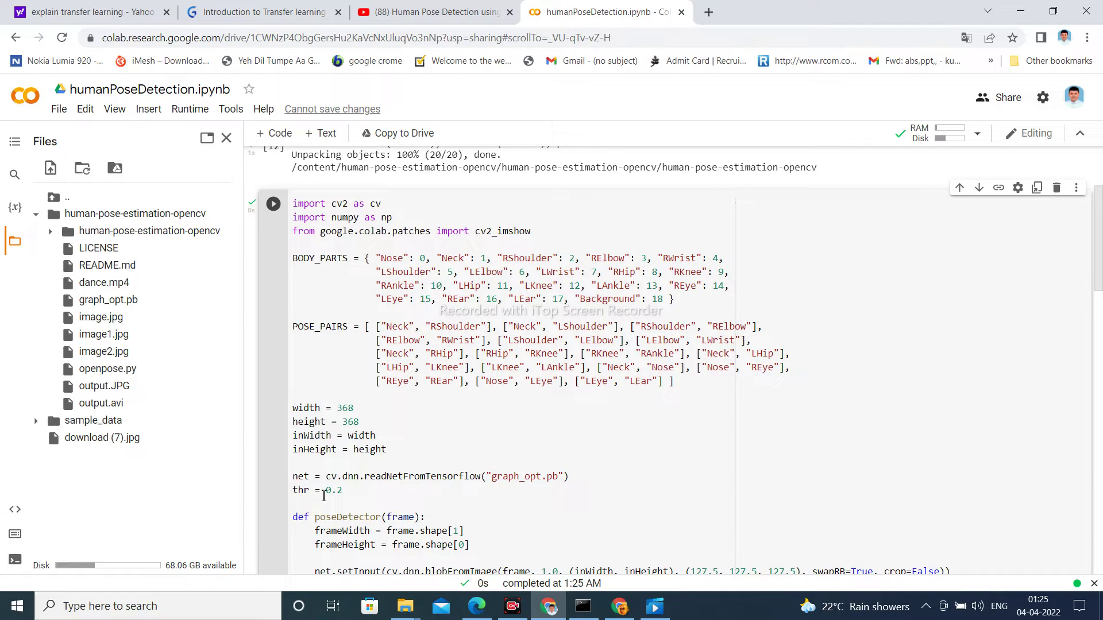
drag(1101, 293, 1101, 301)
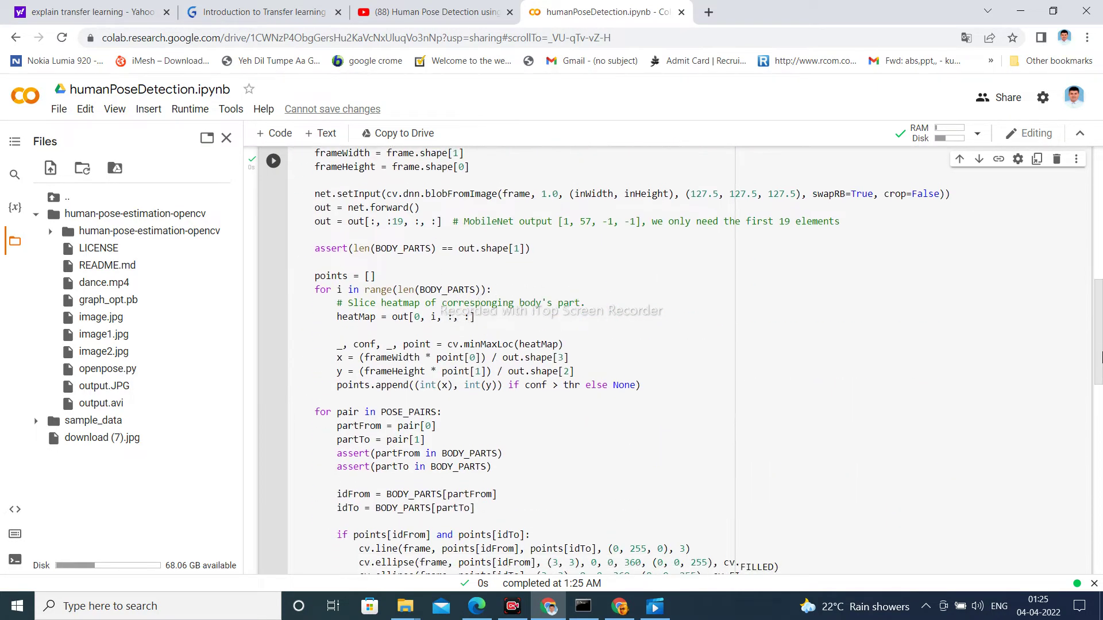
drag(1101, 301, 1101, 308)
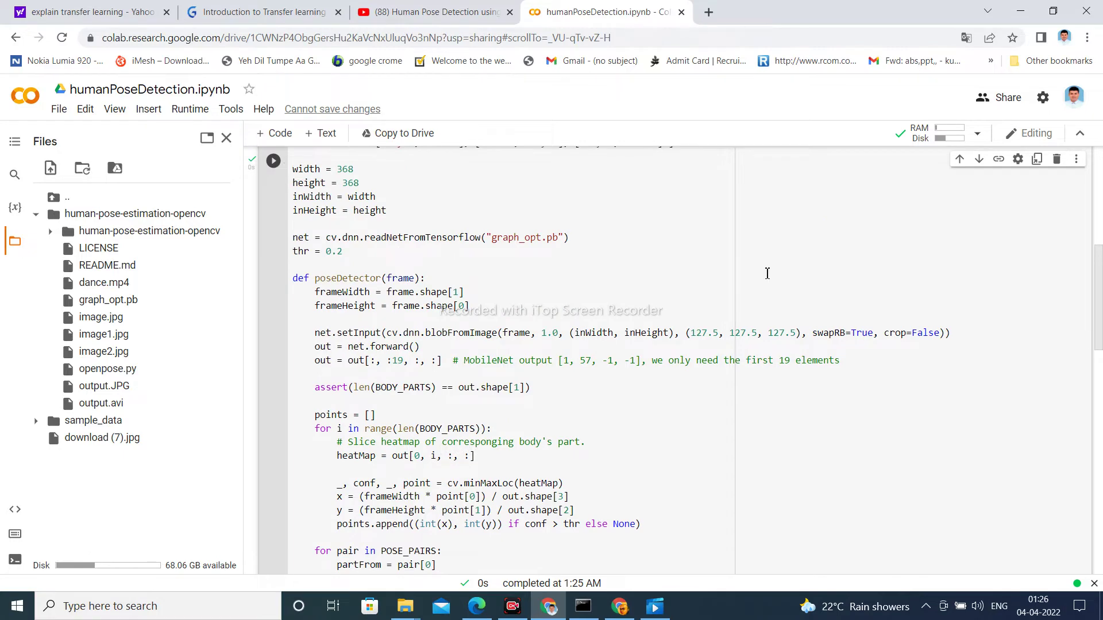
drag(1100, 274, 1100, 302)
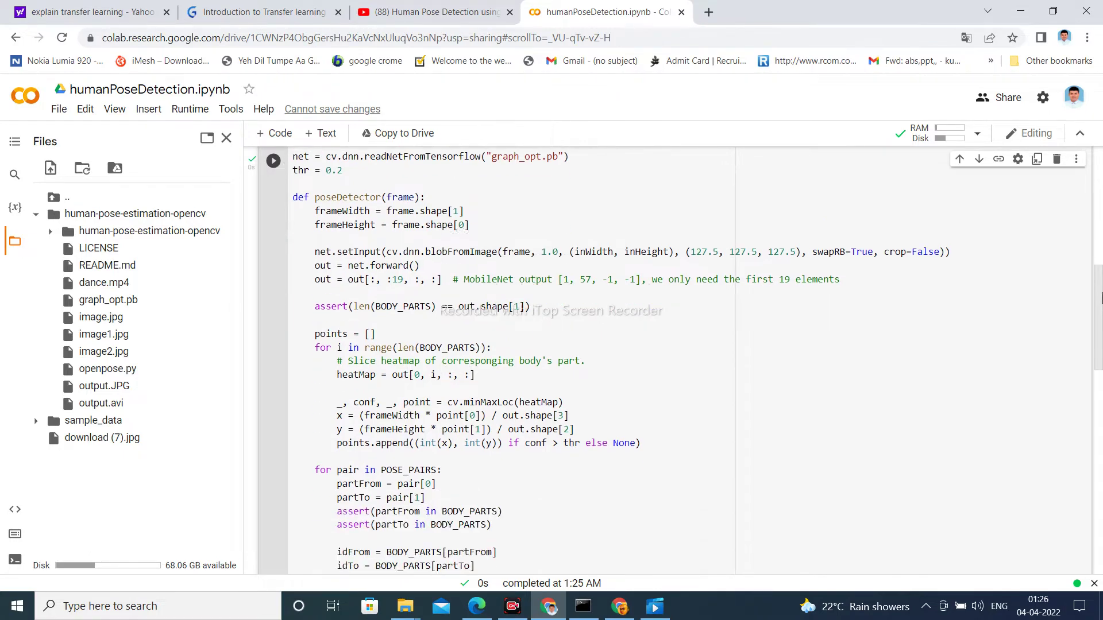
scroll(551, 375, down, 2)
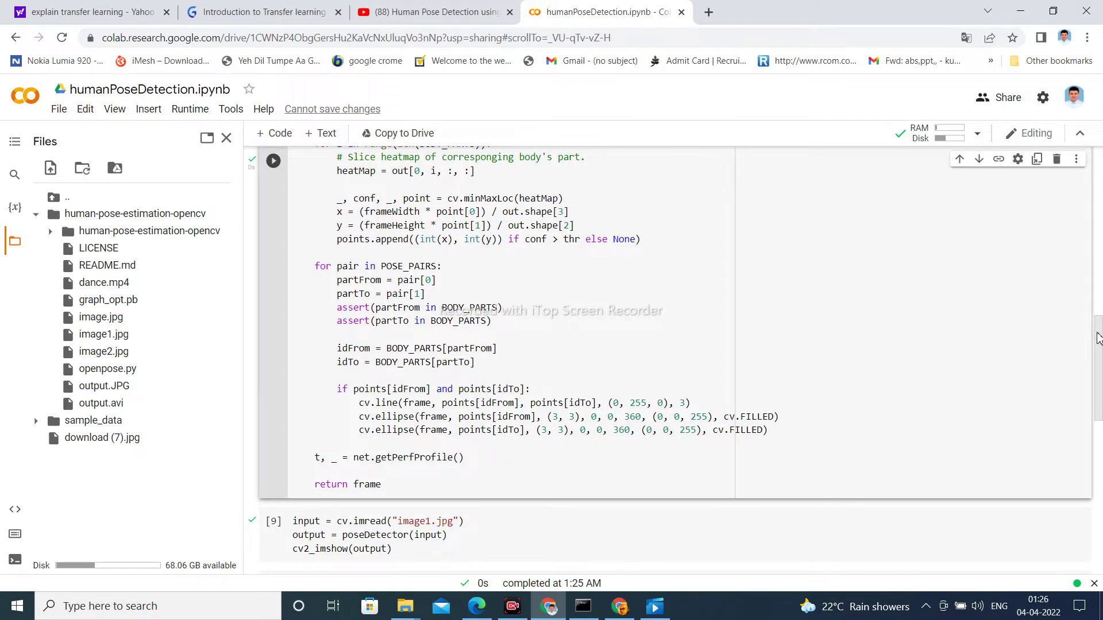
scroll(1098, 338, down, 4)
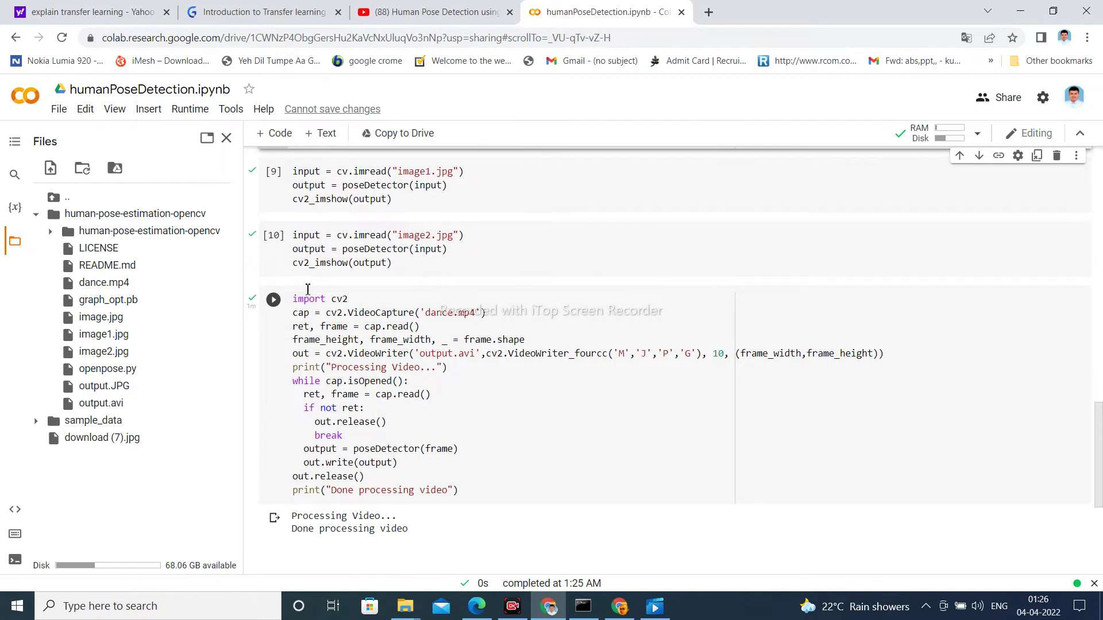
mouse_move(362, 534)
drag(1099, 439, 1098, 185)
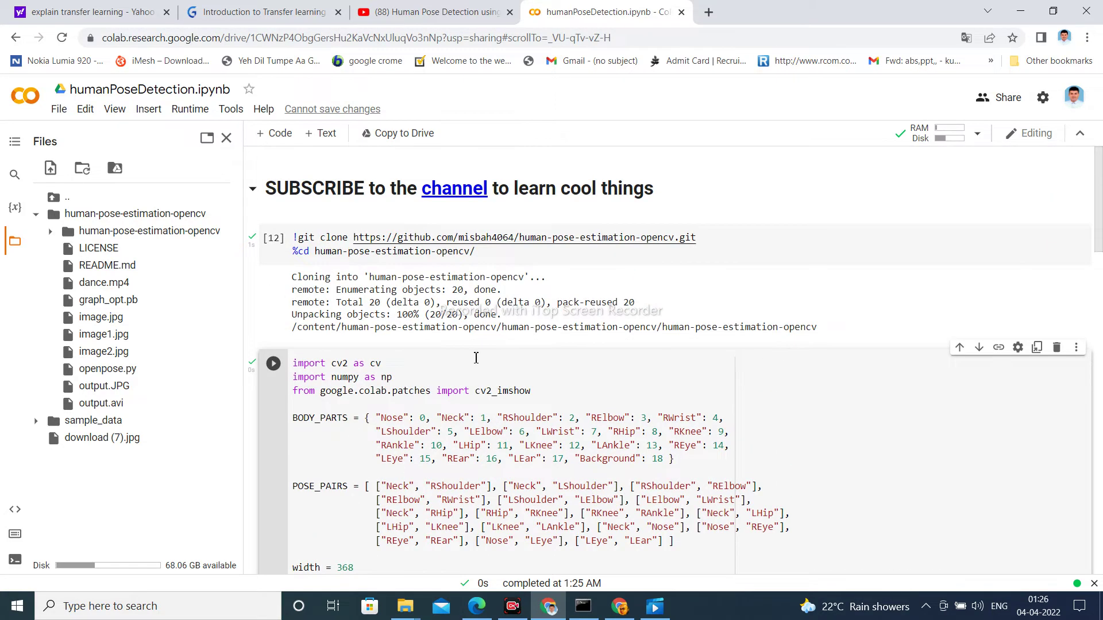
- Rerun the pose detector setup cell, then pose detection on image1.jpg and image2.jpg
click(274, 363)
scroll(457, 472, down, 3)
scroll(458, 471, down, 3)
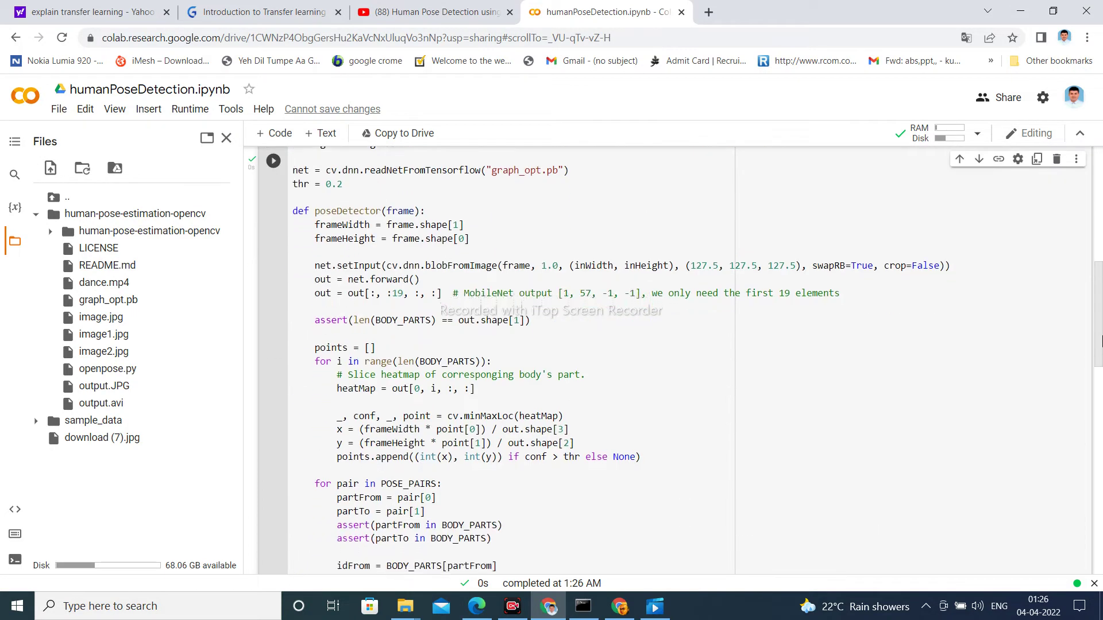
scroll(457, 471, down, 3)
scroll(458, 472, down, 2)
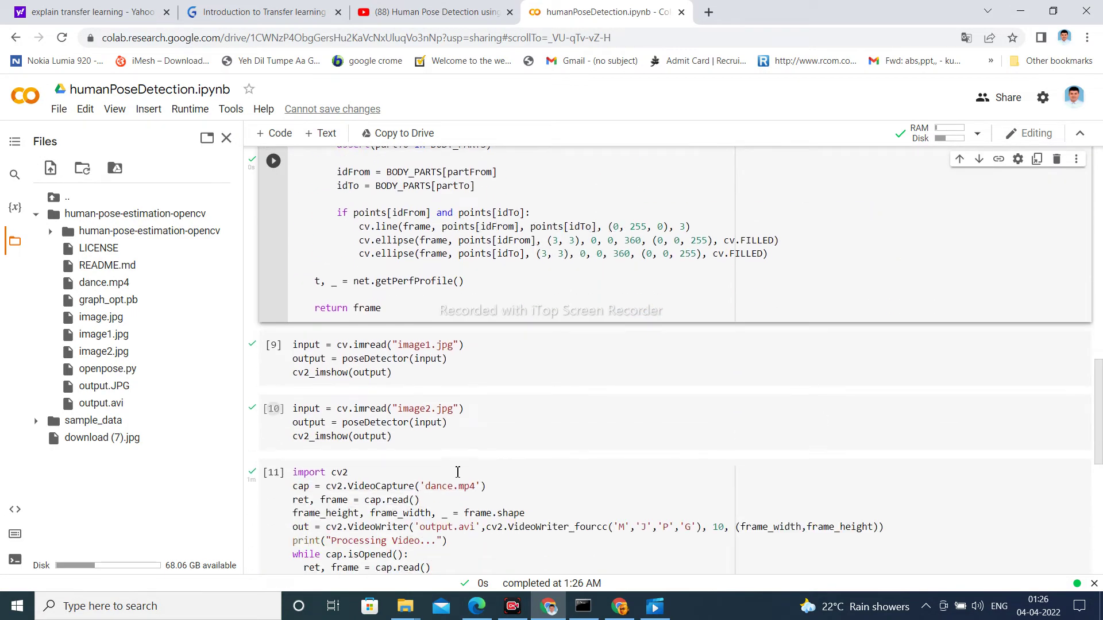
click(273, 345)
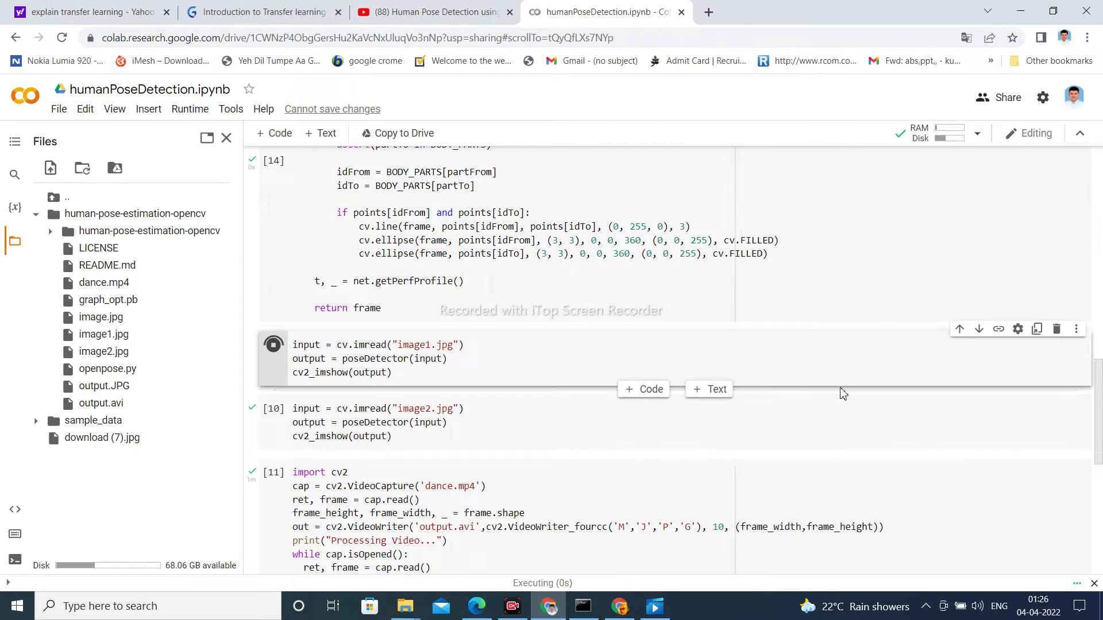
scroll(862, 370, down, 1)
scroll(689, 371, down, 1)
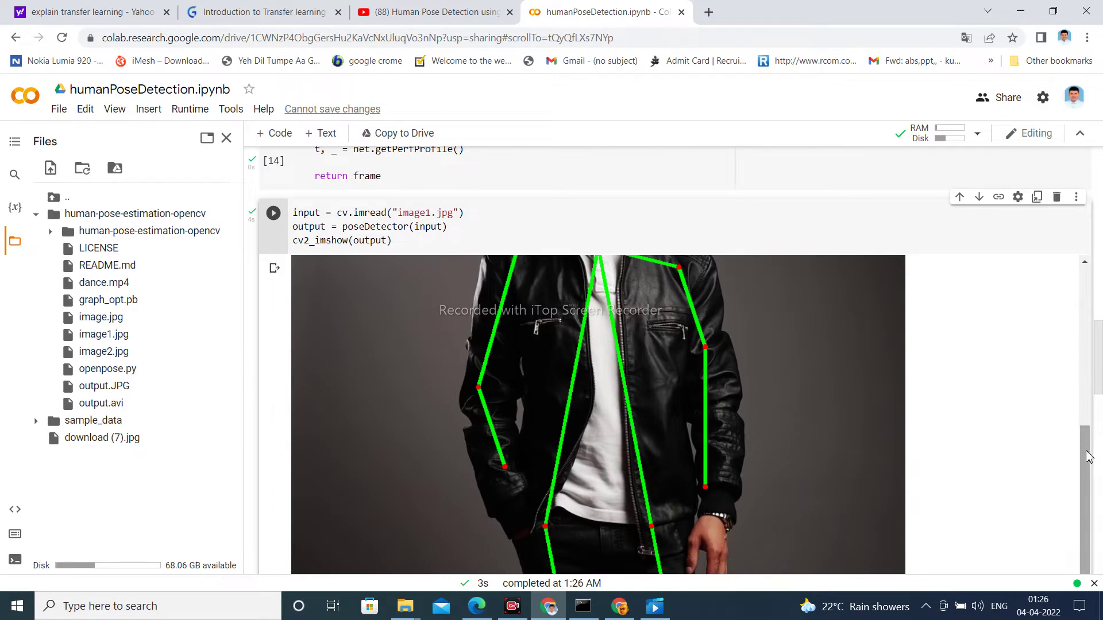
mouse_move(1086, 448)
mouse_down()
mouse_move(1081, 362)
mouse_move(1099, 339)
mouse_move(1101, 357)
mouse_up()
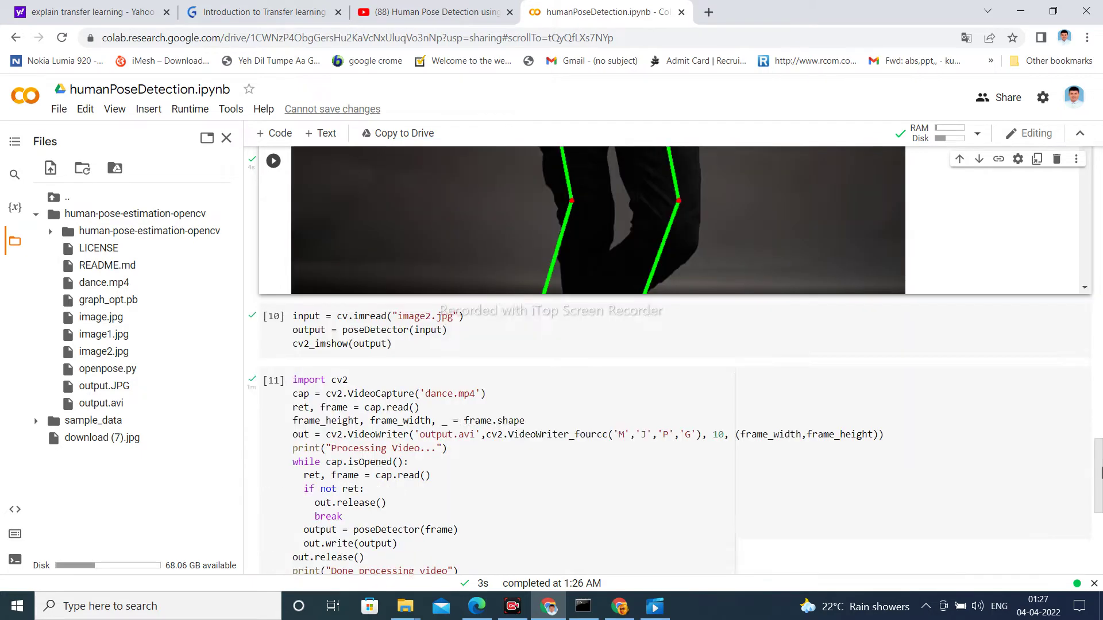
drag(1100, 357, 1101, 457)
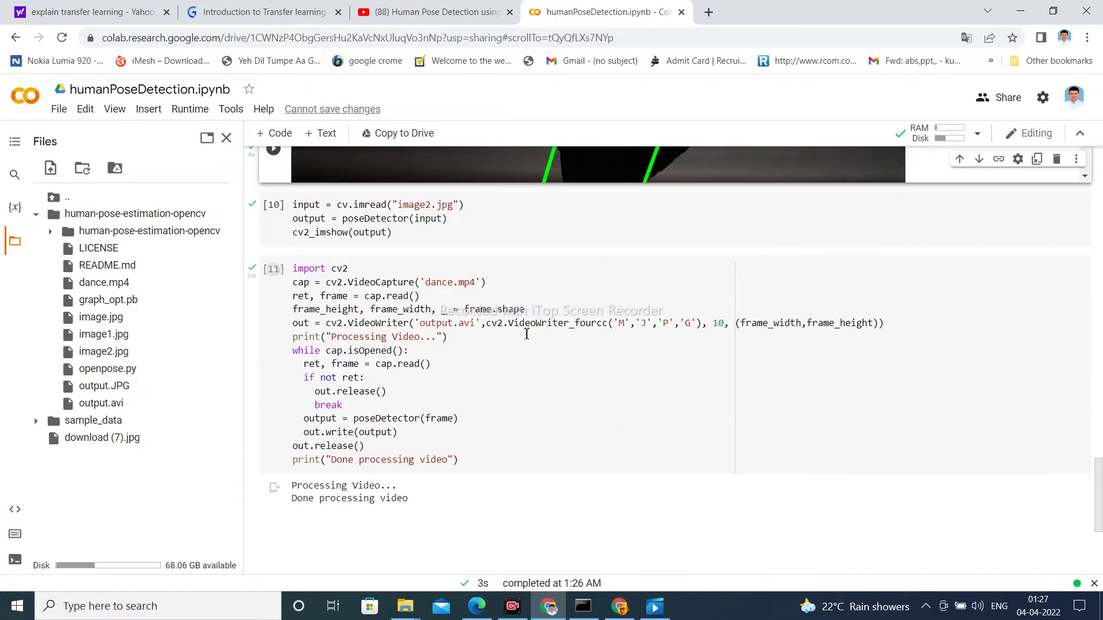
click(273, 208)
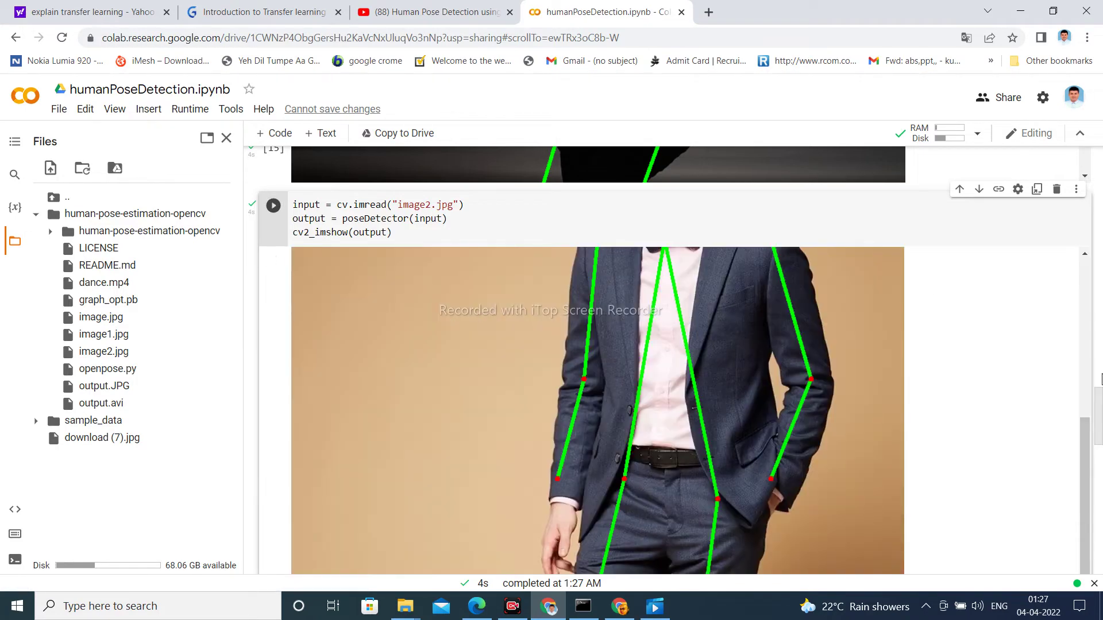
mouse_move(1084, 443)
mouse_down()
mouse_move(1087, 319)
mouse_move(1102, 502)
mouse_up()
scroll(1100, 411, down, 3)
scroll(495, 437, down, 5)
scroll(496, 437, down, 2)
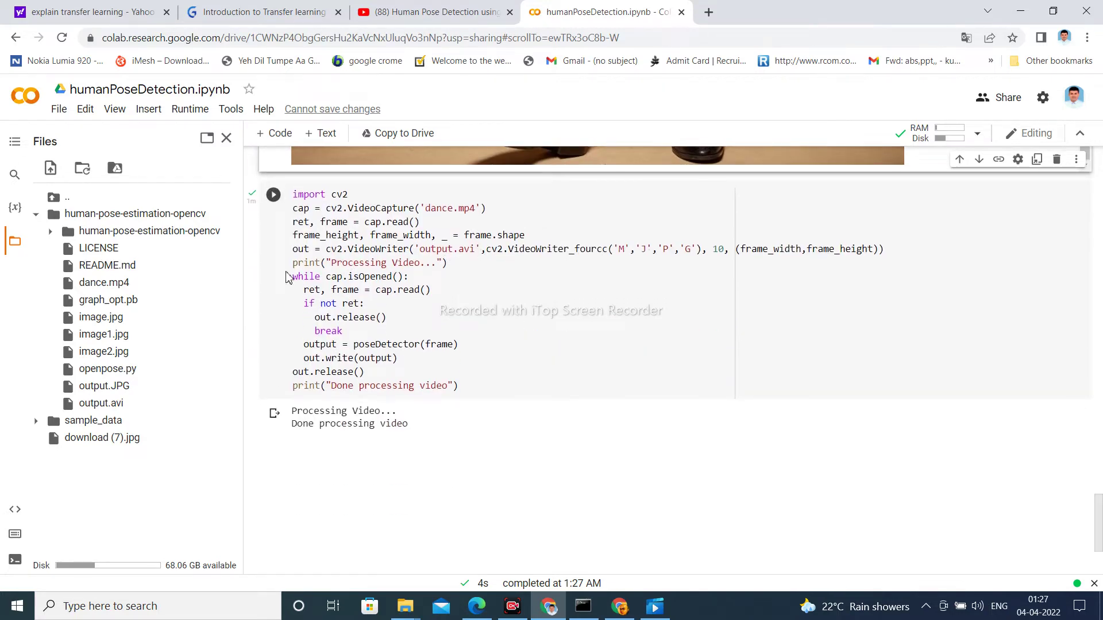
- Restart the dance.mp4 processing cell and upload 'images (9)' through the Files pane
click(274, 197)
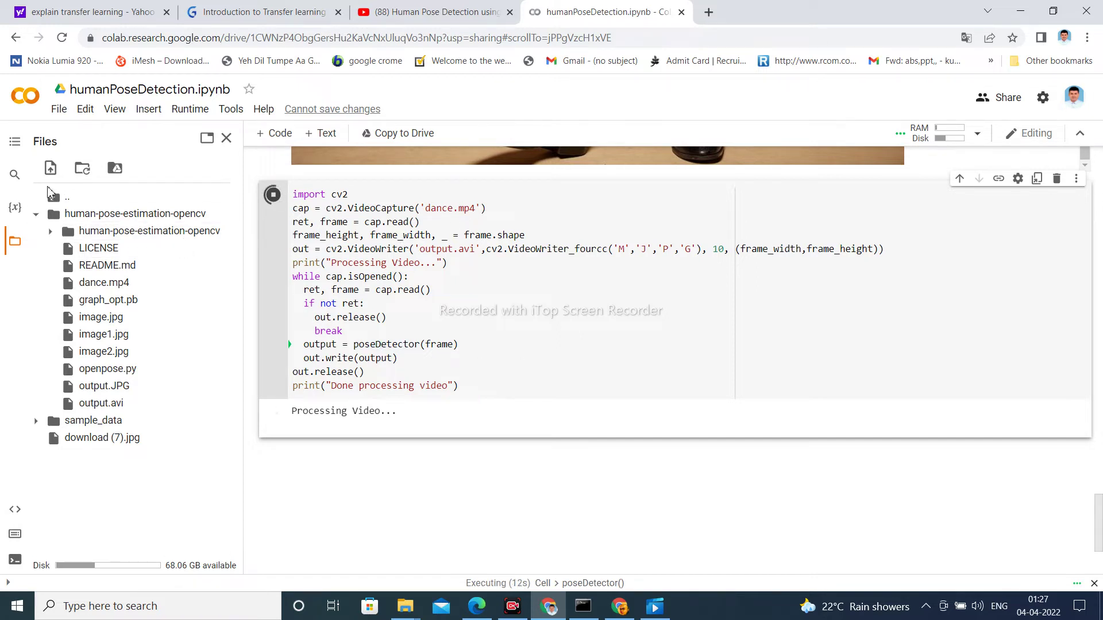
click(50, 169)
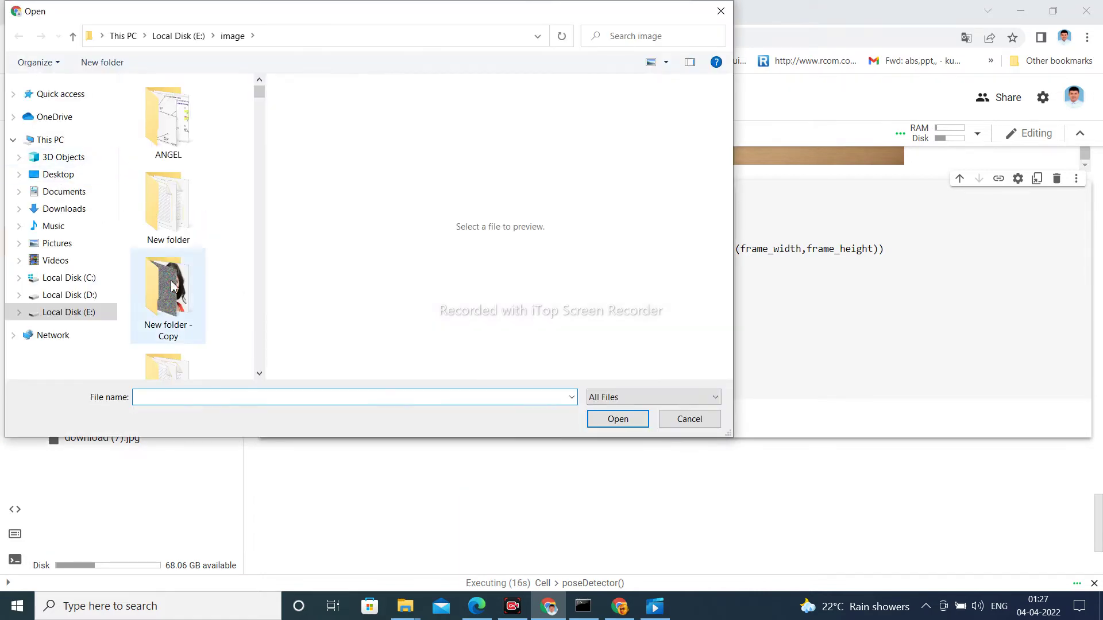
drag(260, 97, 272, 271)
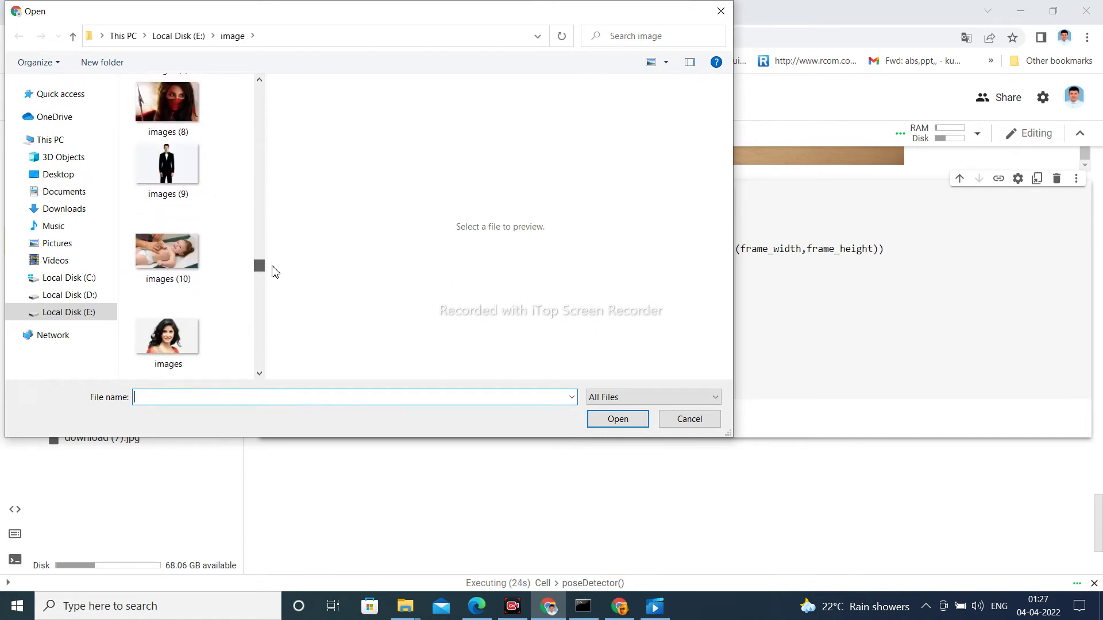
click(199, 170)
click(617, 420)
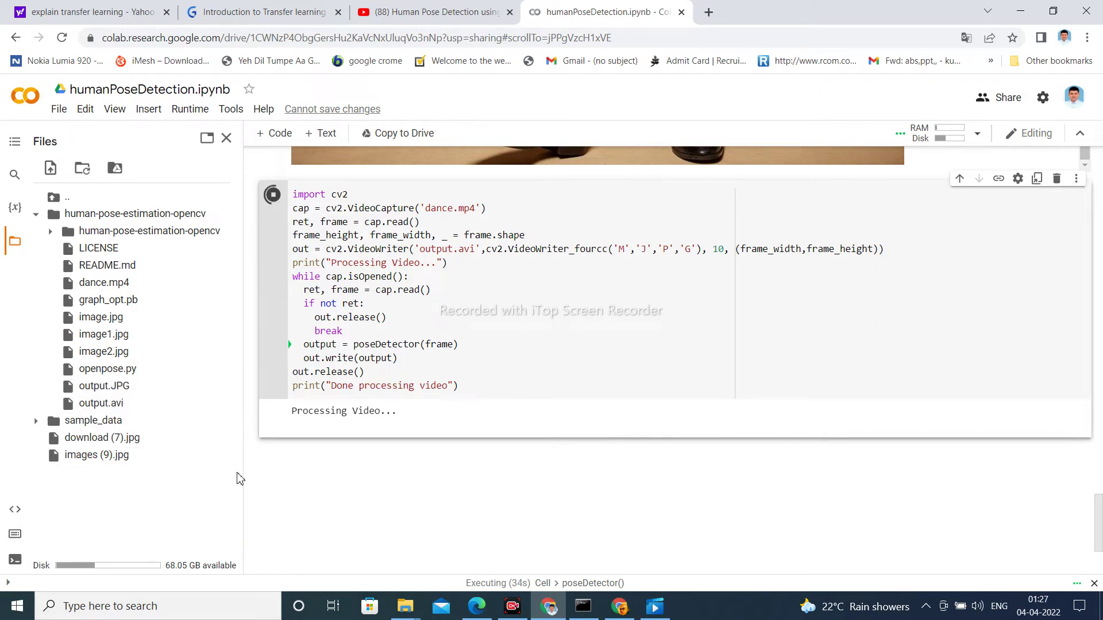
mouse_move(97, 455)
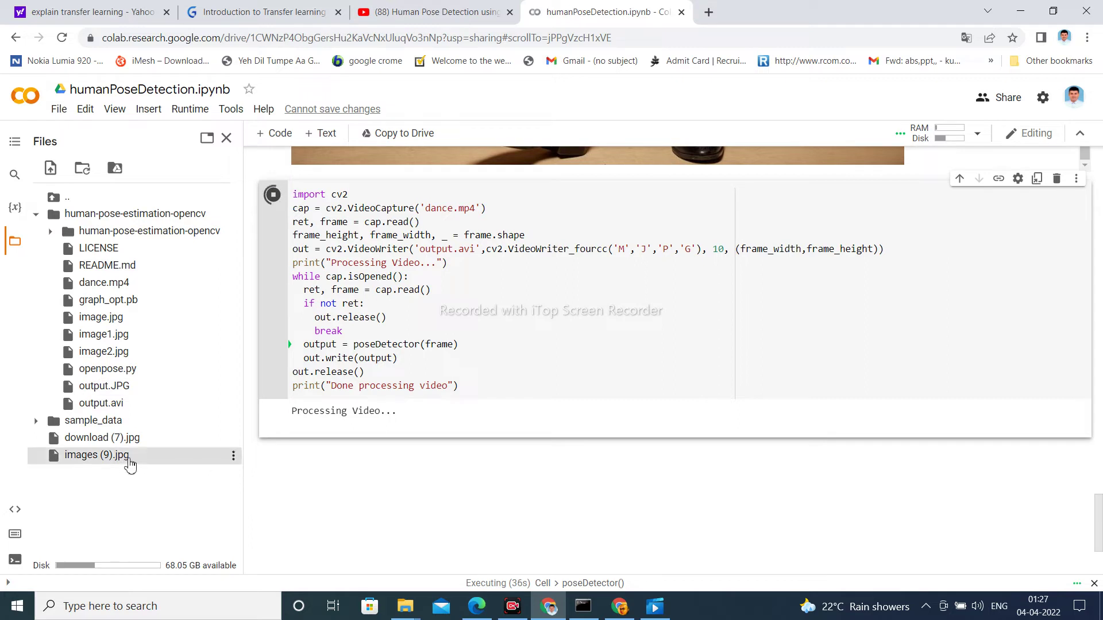
- Replace image2.jpg in cv.imread with the copied path '/content/images (9).jpg'
click(232, 456)
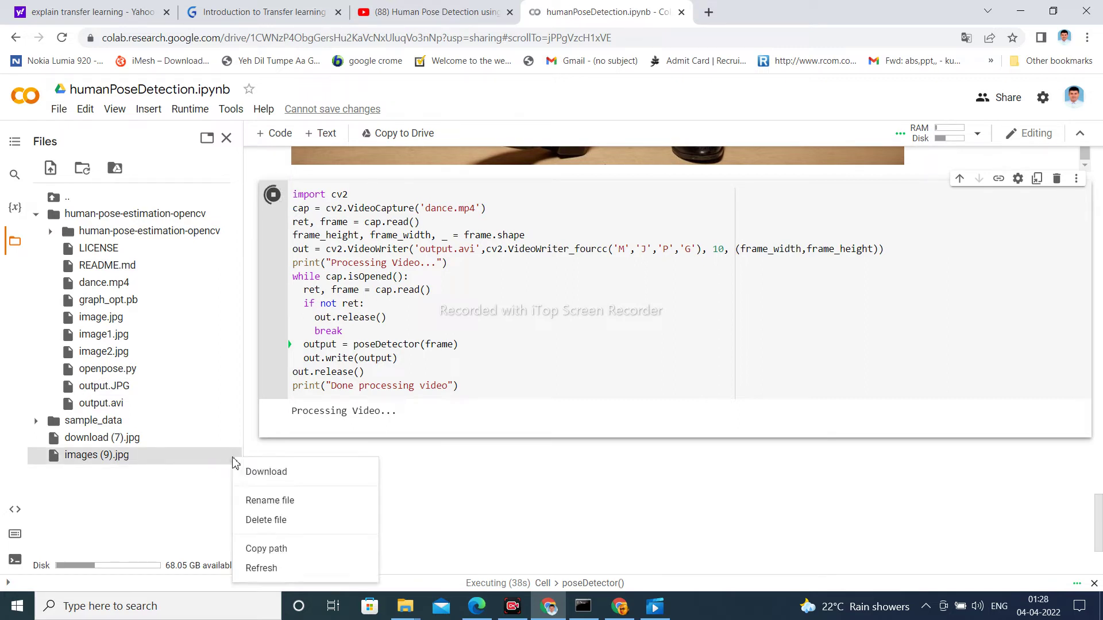
click(280, 547)
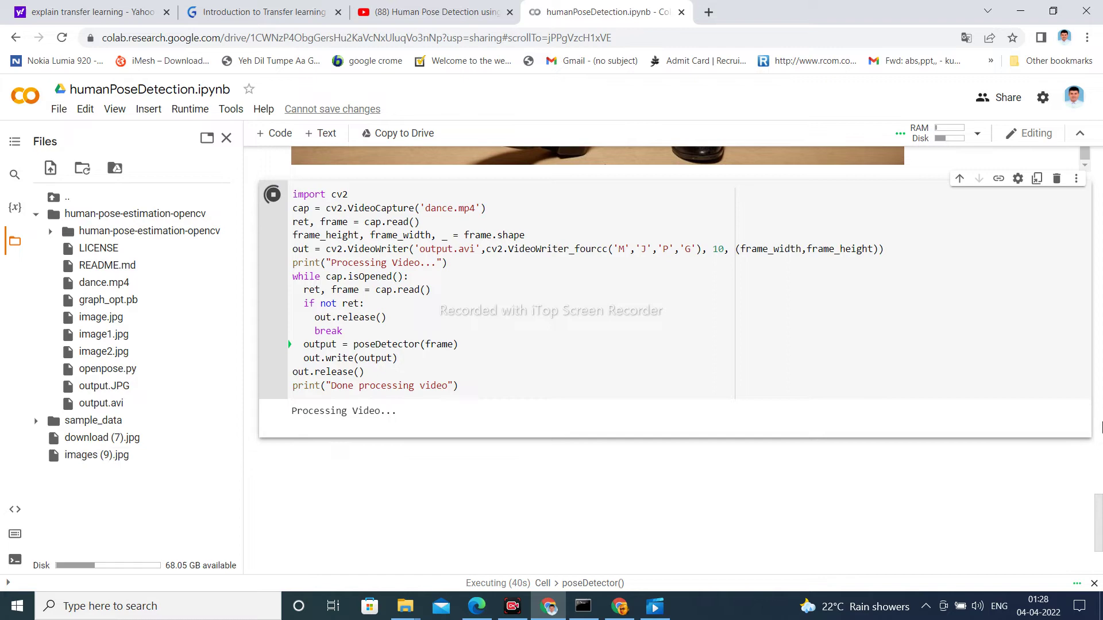
drag(1100, 516, 1099, 400)
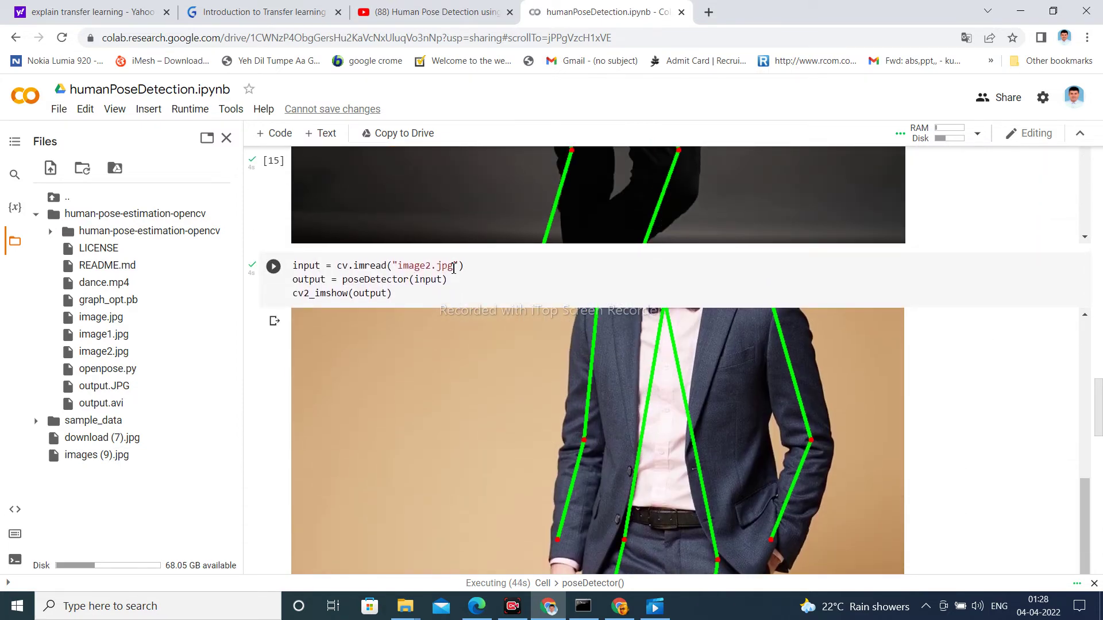
drag(455, 267, 412, 267)
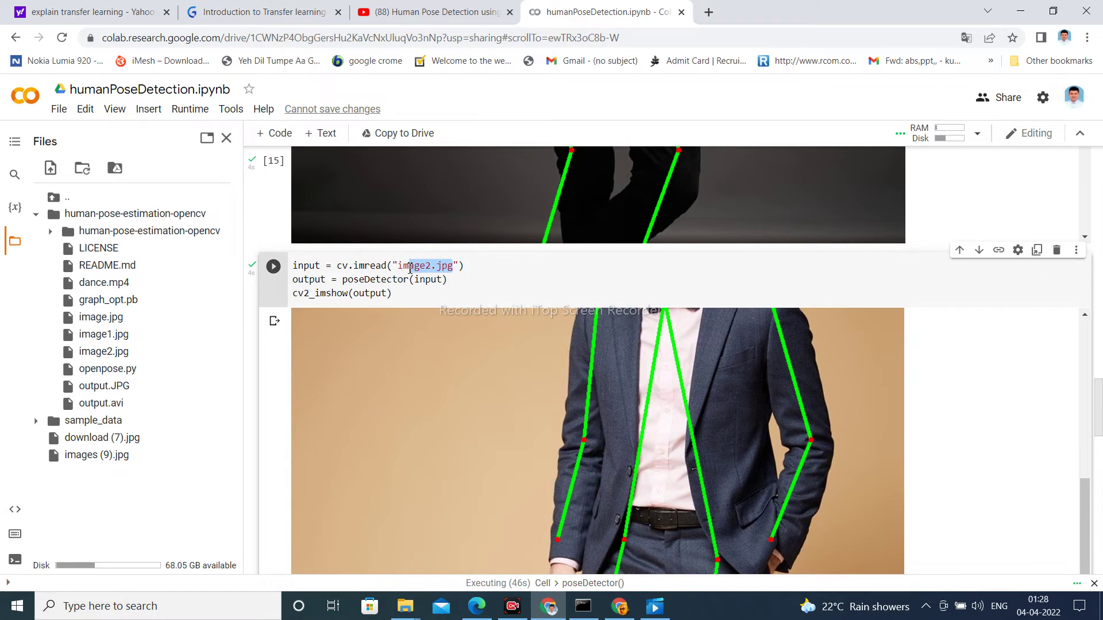
key(BackSpace)
key(BackSpace)
text(/content/images (9).jpg)
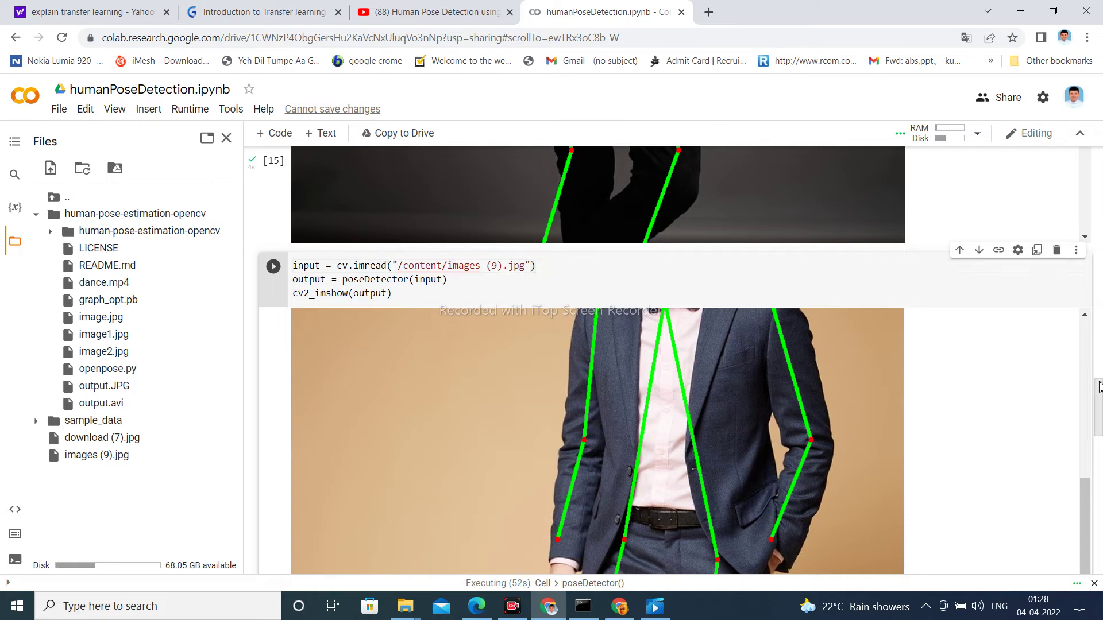
drag(1099, 387, 1099, 493)
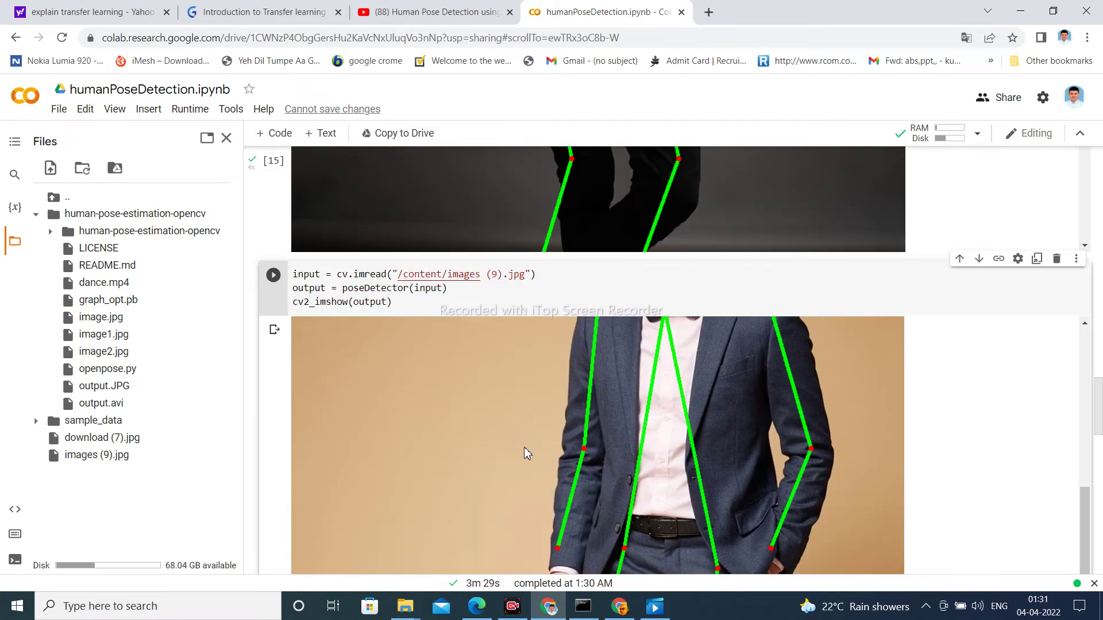
- Run the cv.imread cell to draw a green skeleton on the suited man
click(273, 276)
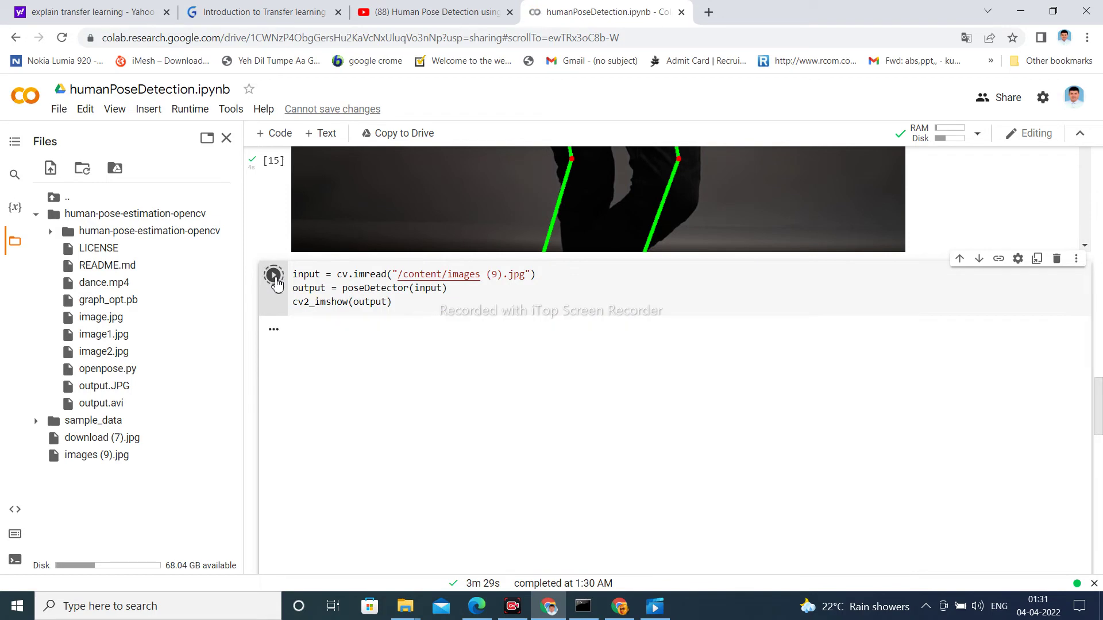
scroll(1097, 395, down, 1)
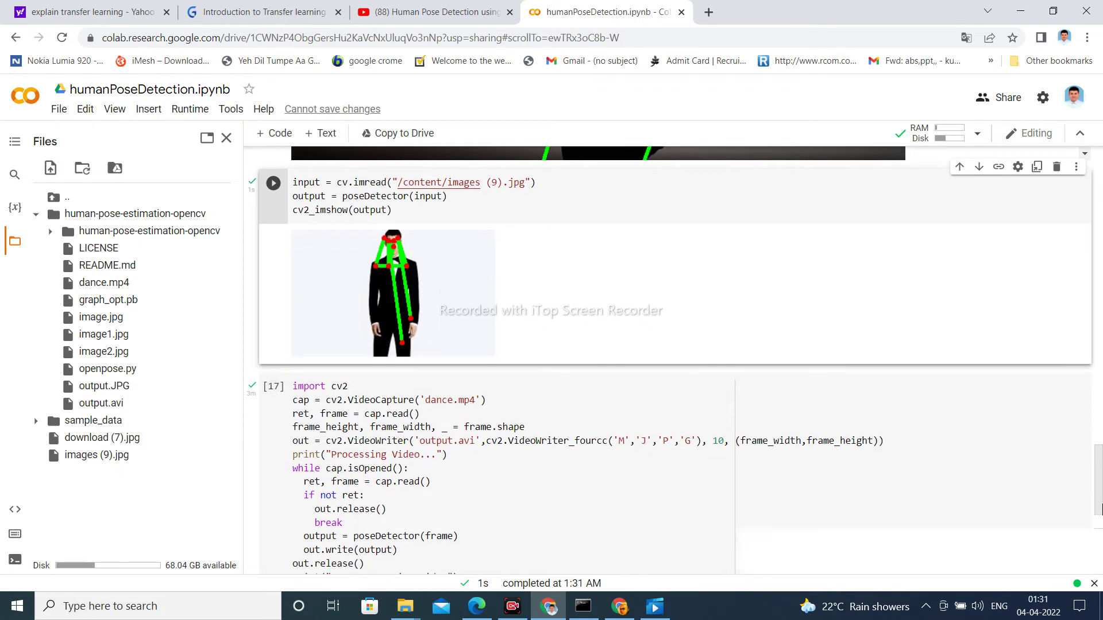
drag(1100, 479, 1099, 525)
mouse_move(362, 318)
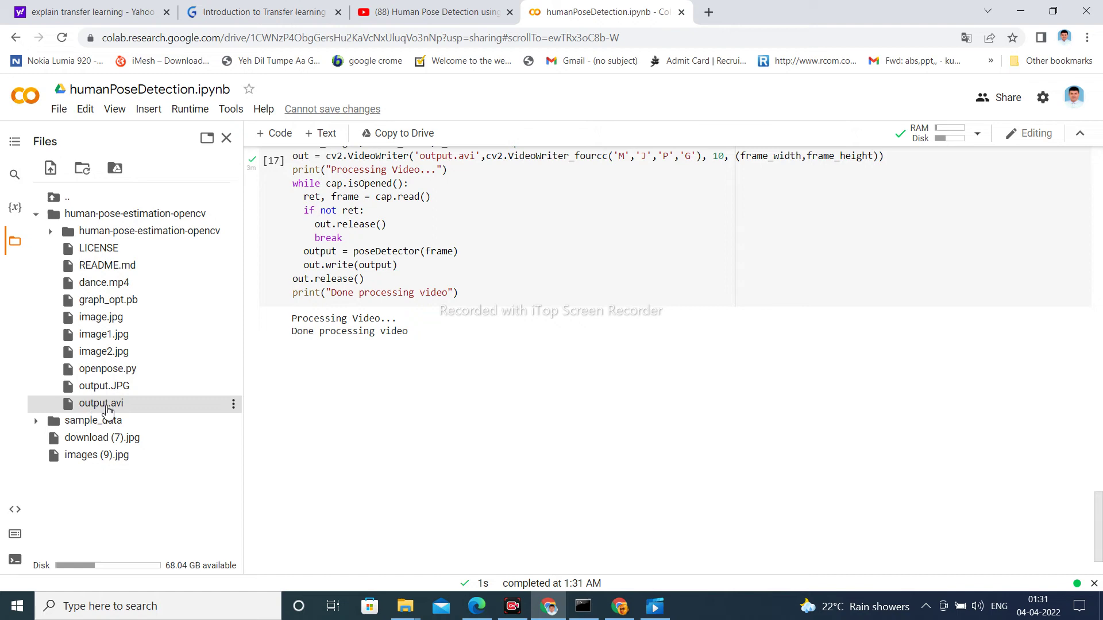
mouse_move(423, 159)
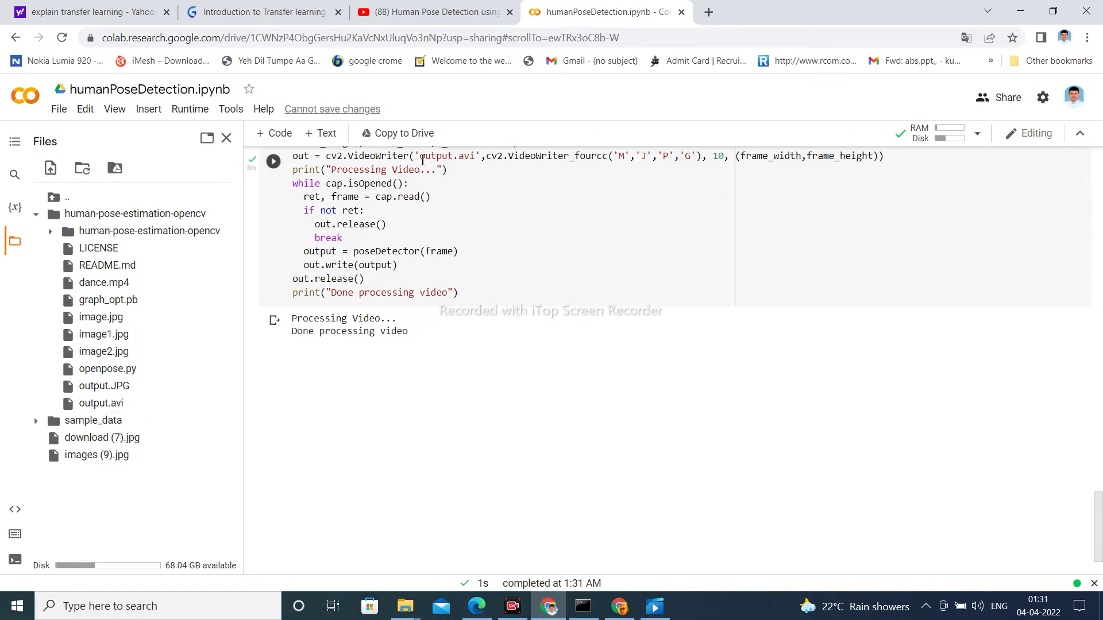
- Locate output.avi in the code and Files pane, then switch to the video player
mouse_move(422, 161)
mouse_down()
mouse_move(452, 212)
mouse_move(478, 225)
mouse_up()
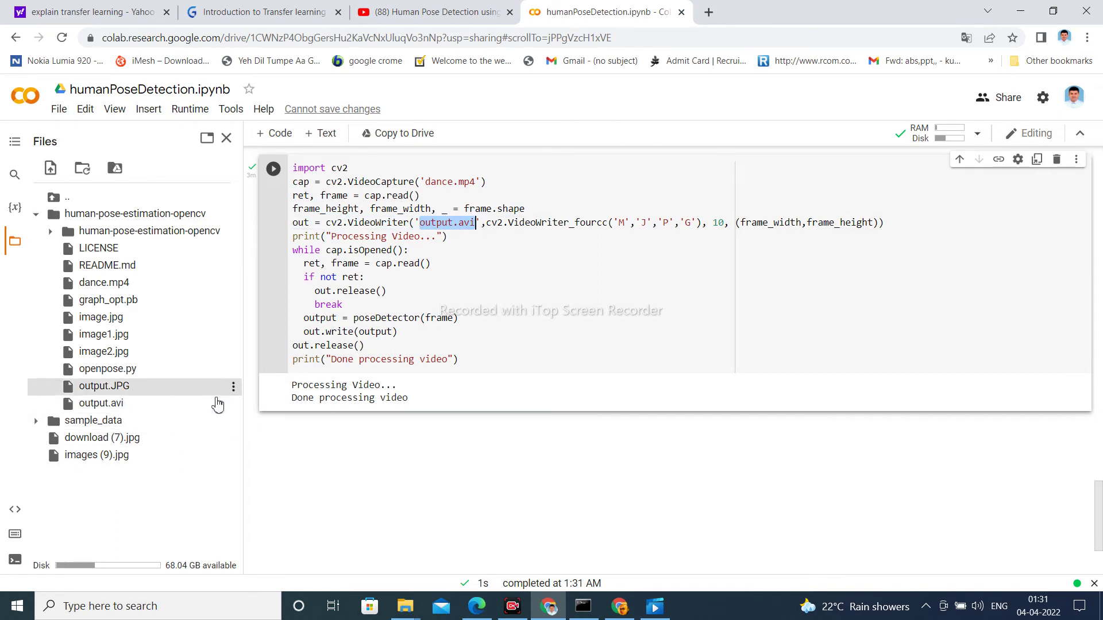
mouse_move(129, 404)
click(234, 405)
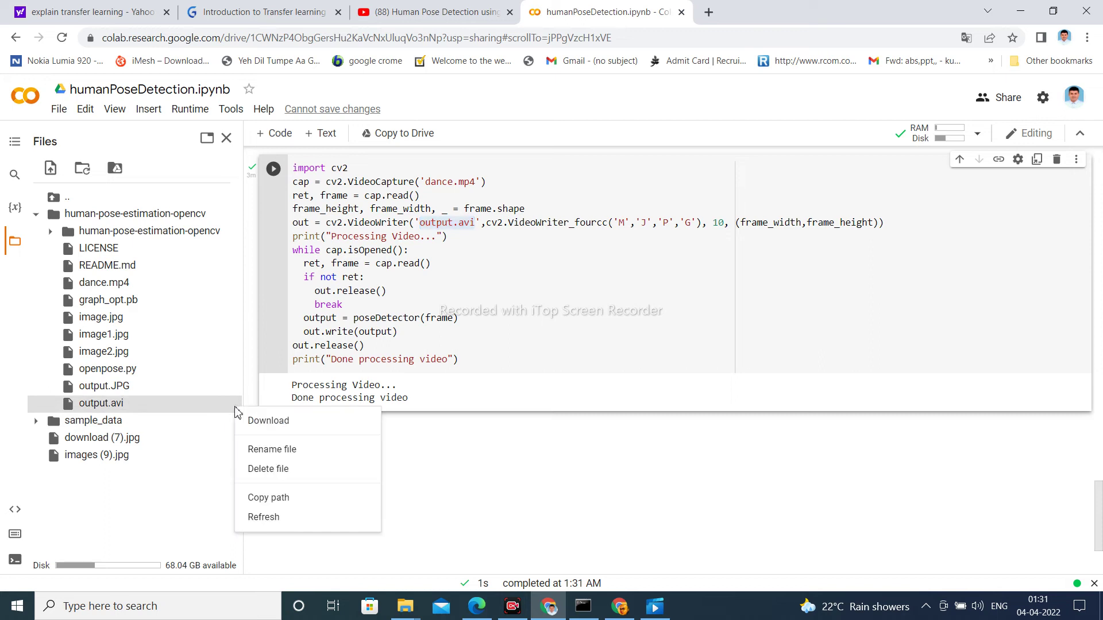
click(418, 449)
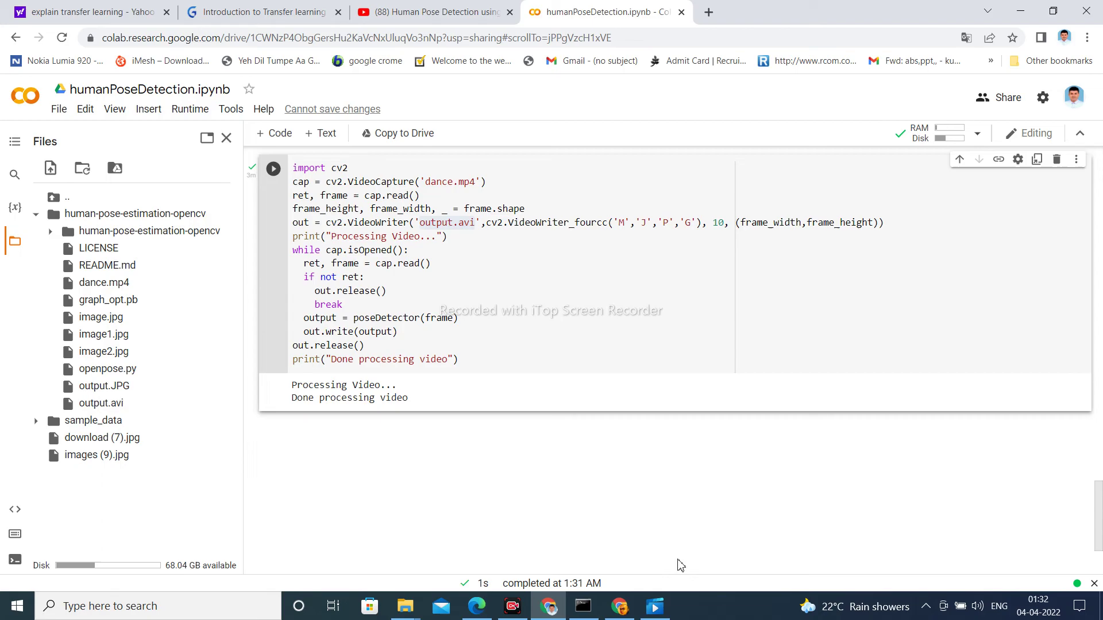
click(657, 606)
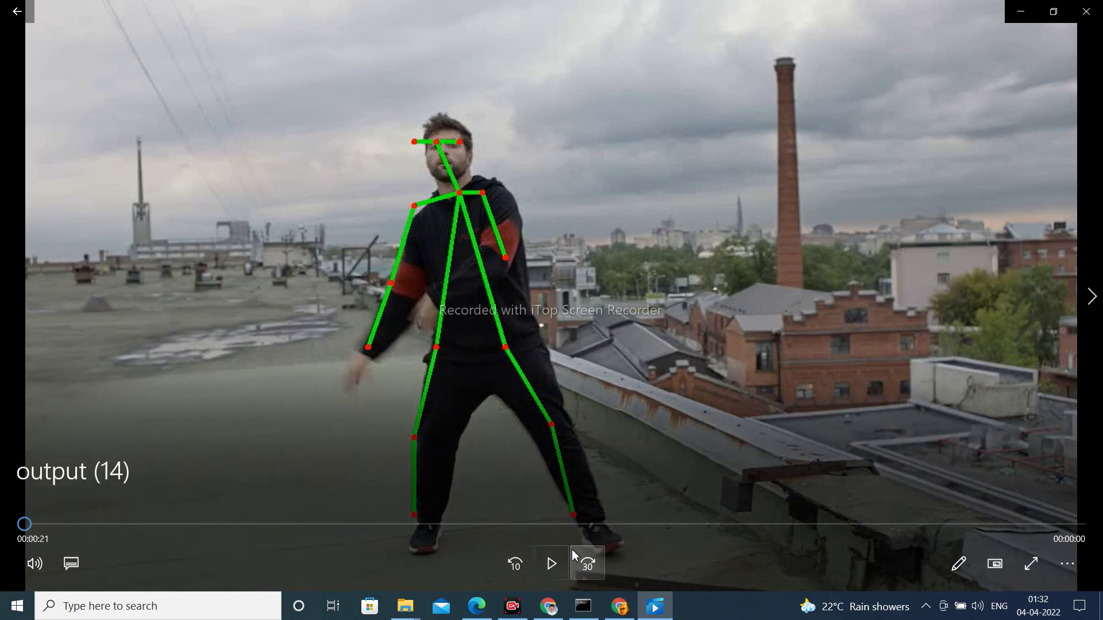
- Replay the processed output (14) dance video from the beginning
click(551, 564)
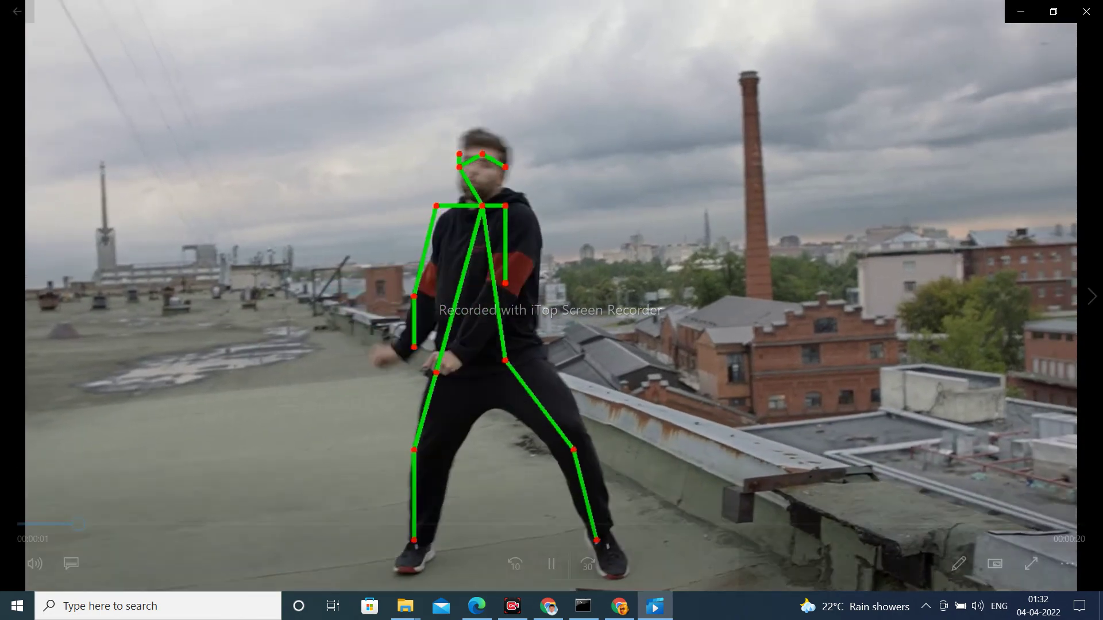